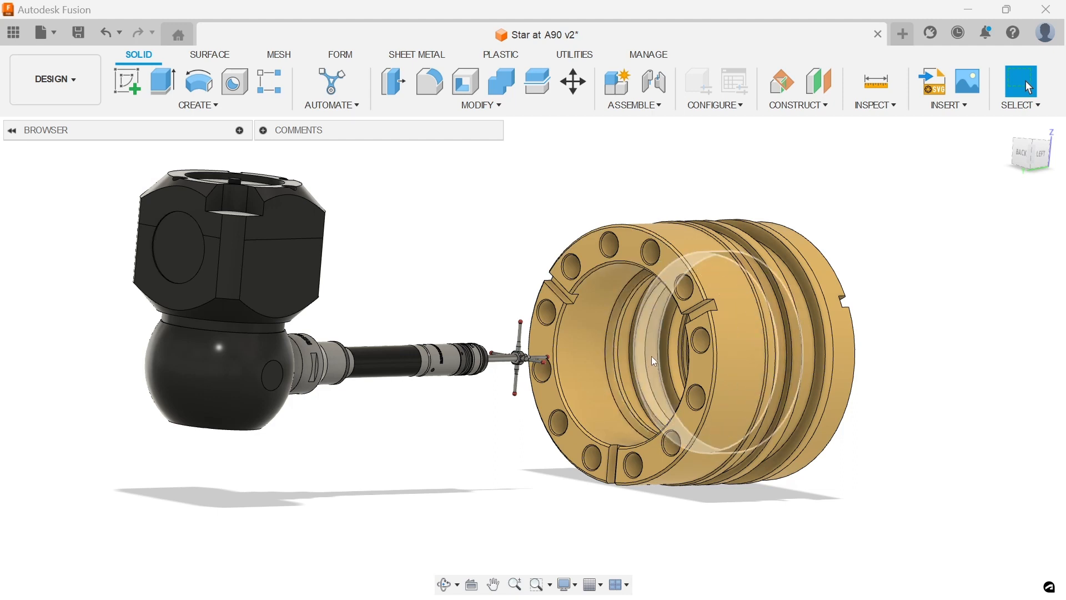
Step: Examine the brass part's inner undercut bore face and the star probe from both sides in the CAD assembly
scroll(654, 361, up, 3)
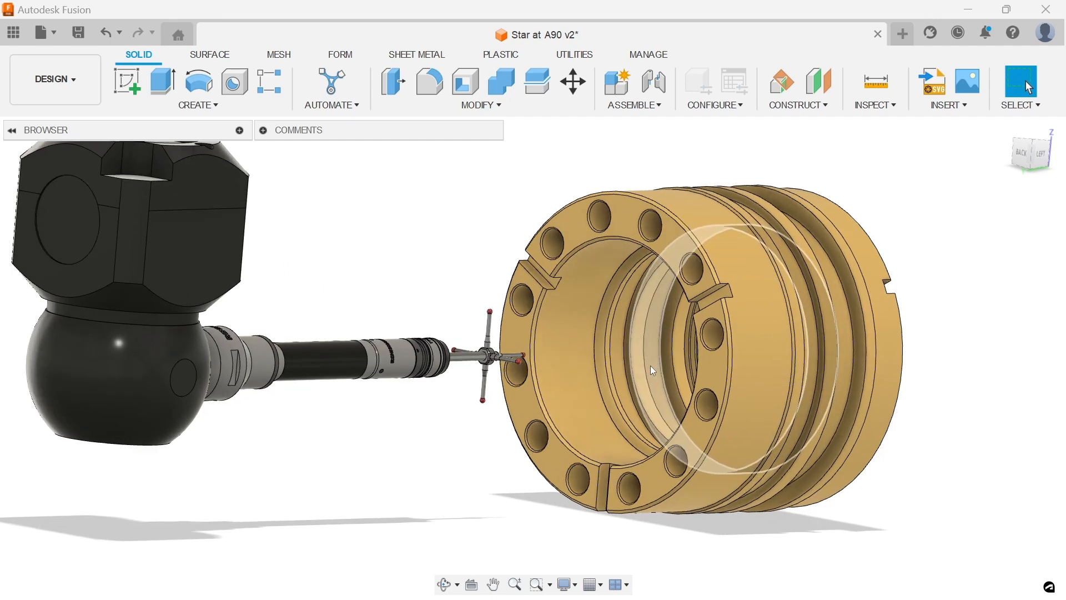
shift+middle_drag(650, 368, 792, 386)
click(664, 377)
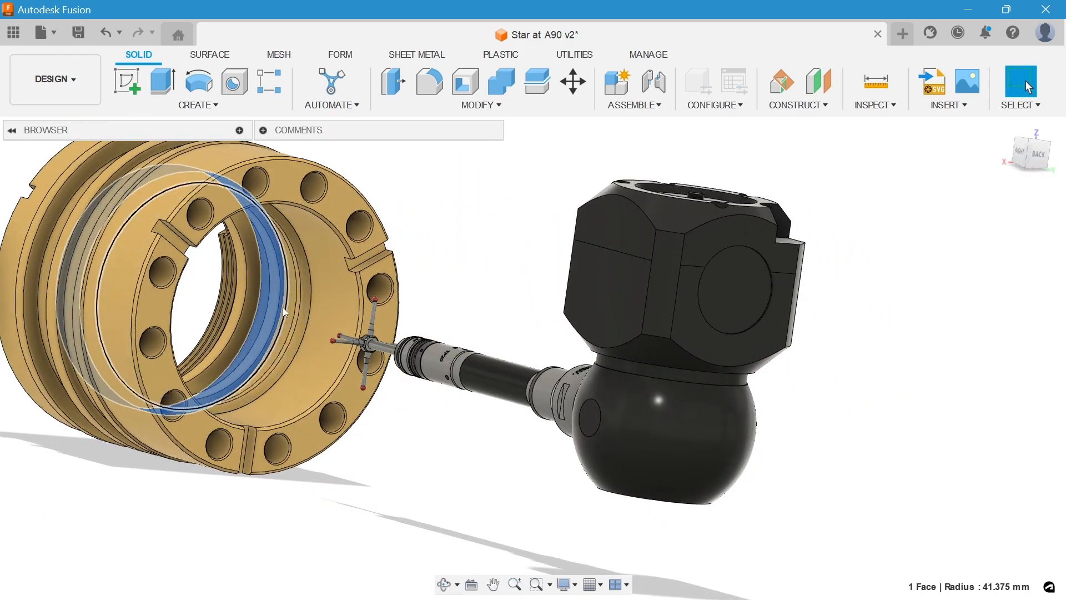
scroll(280, 306, up, 5)
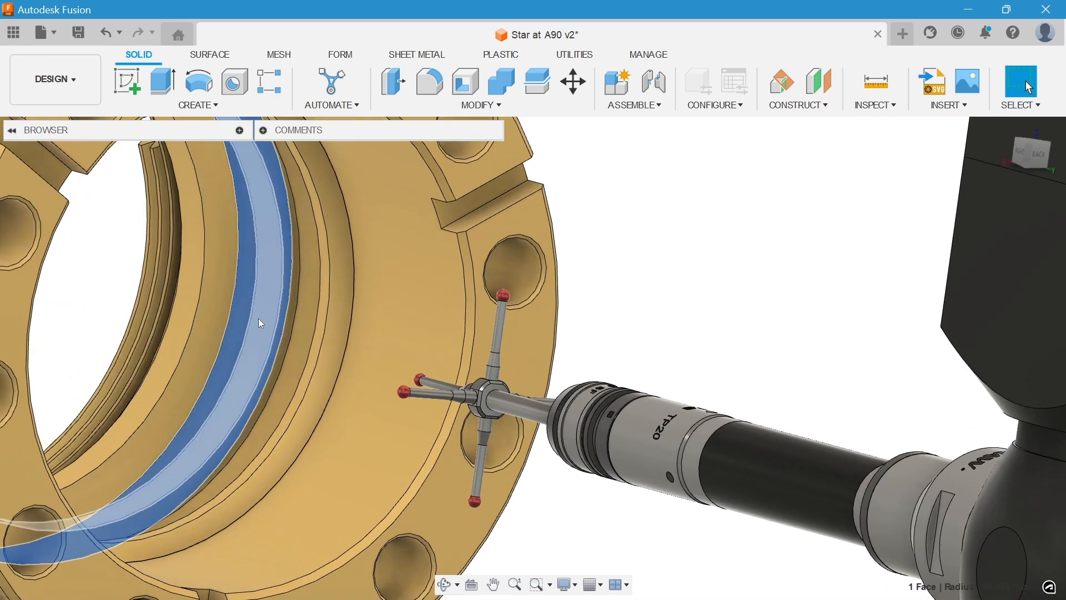
middle_drag(257, 322, 317, 374)
scroll(735, 289, down, 2)
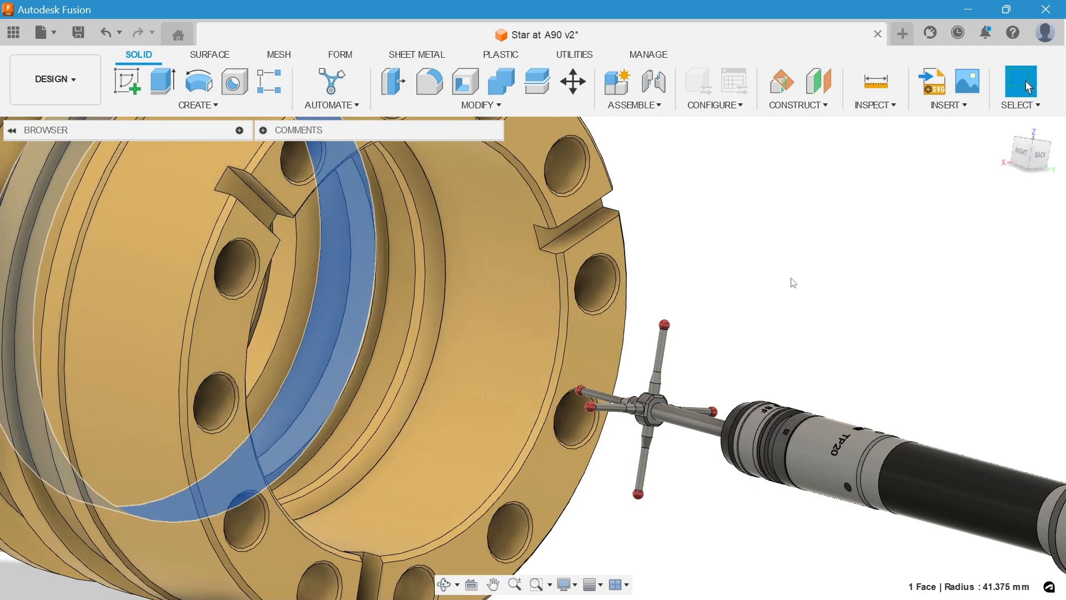
scroll(798, 271, down, 3)
shift+middle_drag(791, 266, 528, 289)
scroll(528, 288, down, 3)
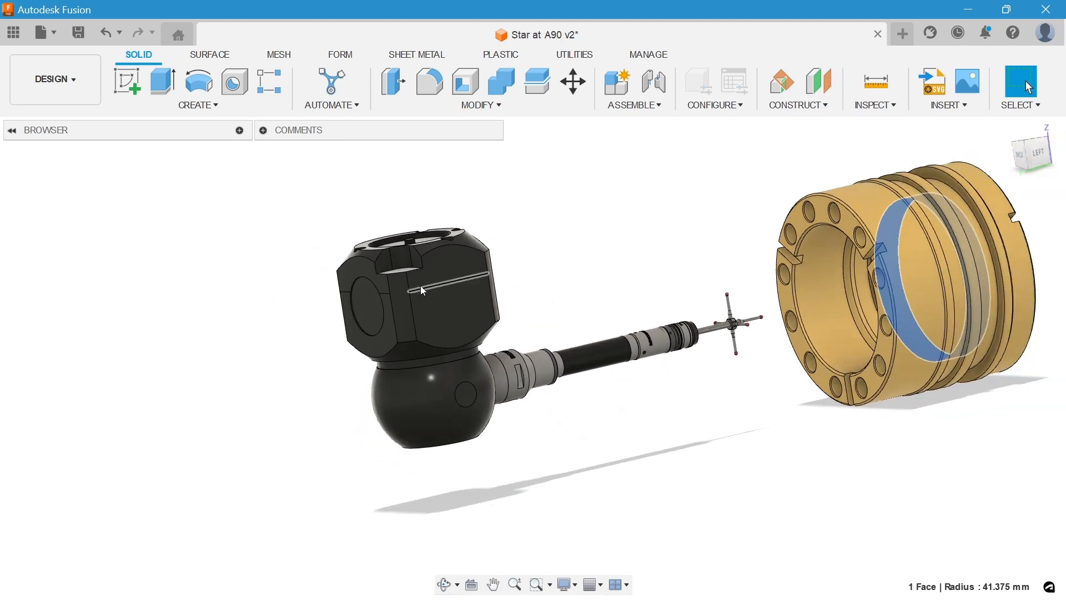
Step: Switch to Aberlink 3D and examine the highlighted inner bore of the brass part's CAD model
mouse_move(473, 598)
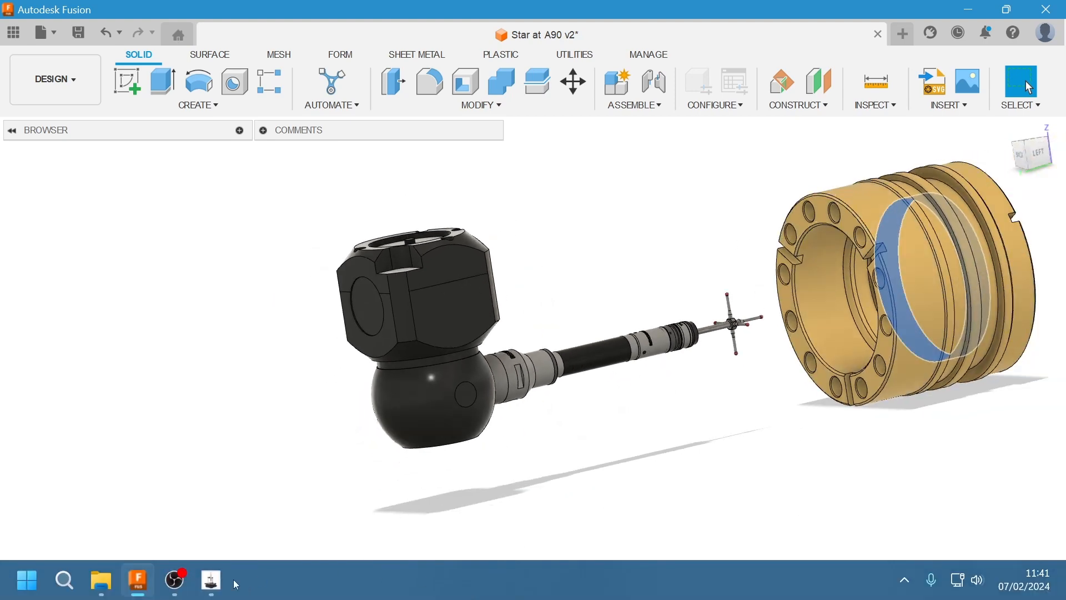
click(217, 580)
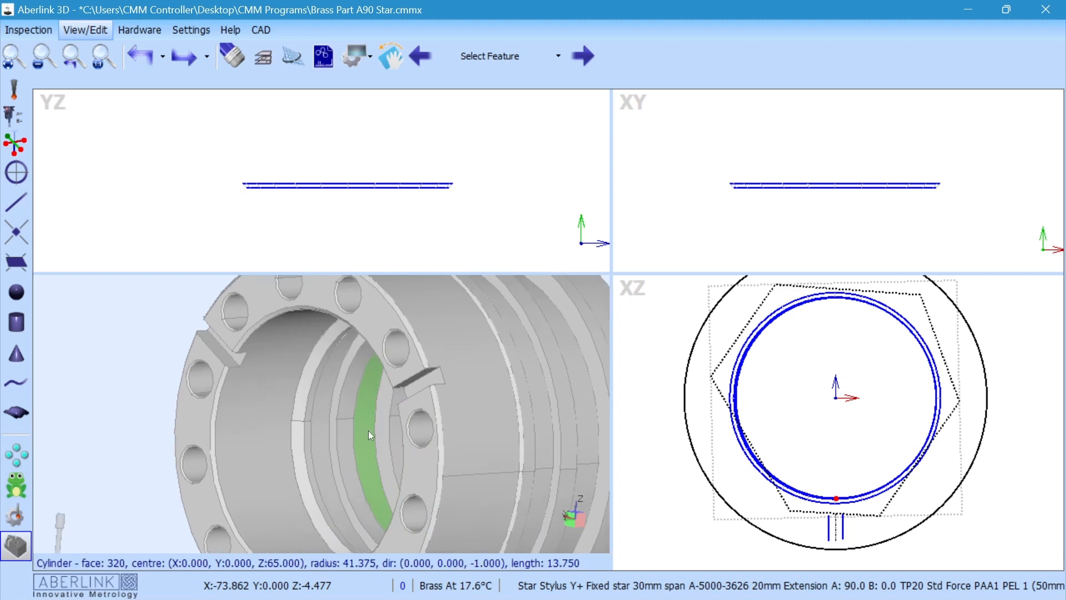
scroll(368, 431, up, 3)
scroll(368, 430, down, 5)
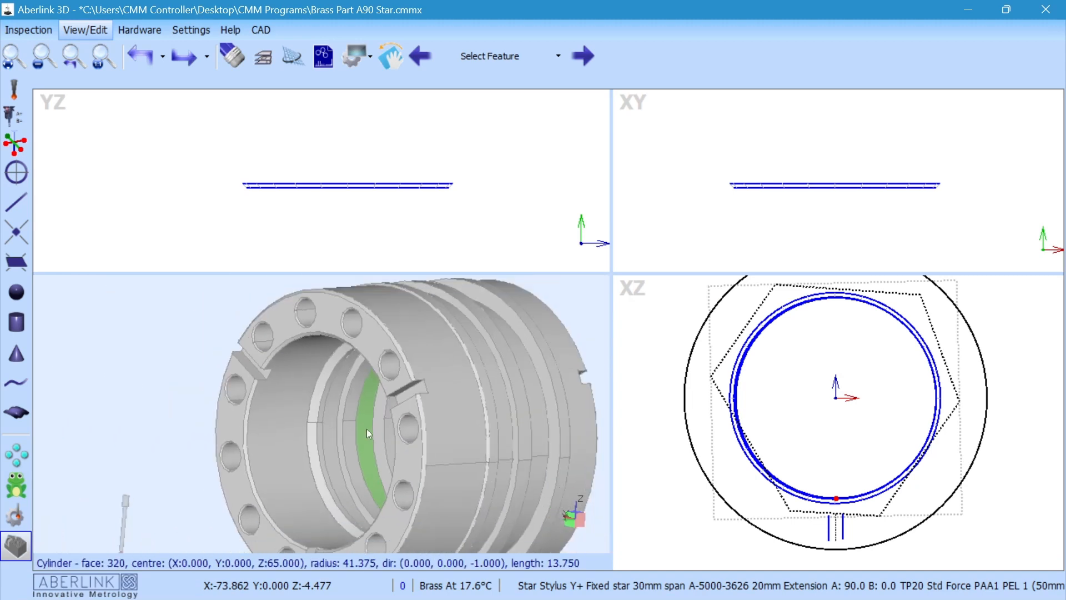
scroll(367, 429, down, 3)
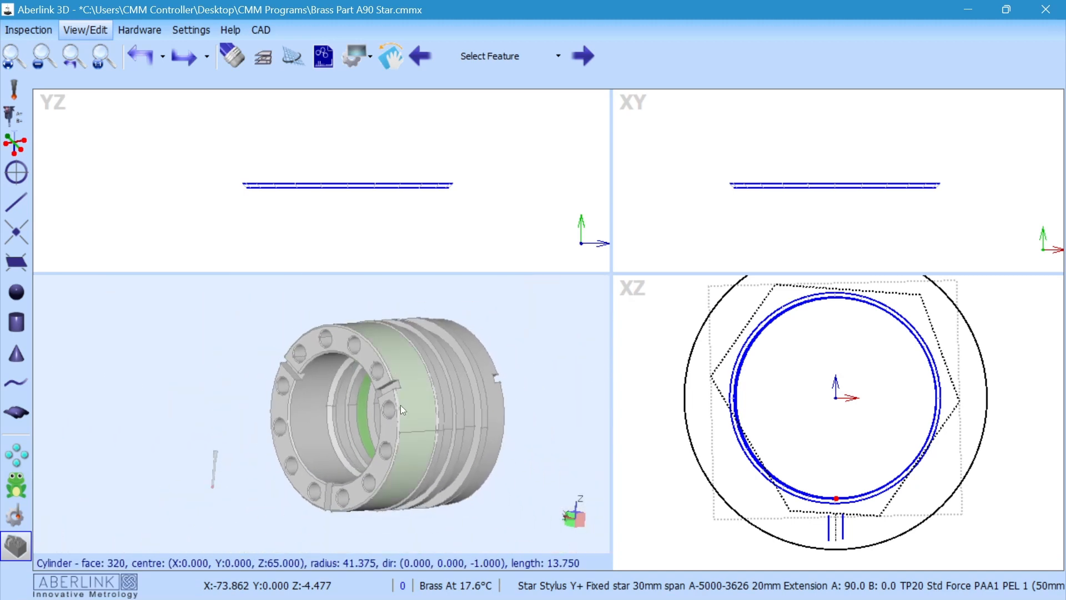
scroll(400, 409, up, 1)
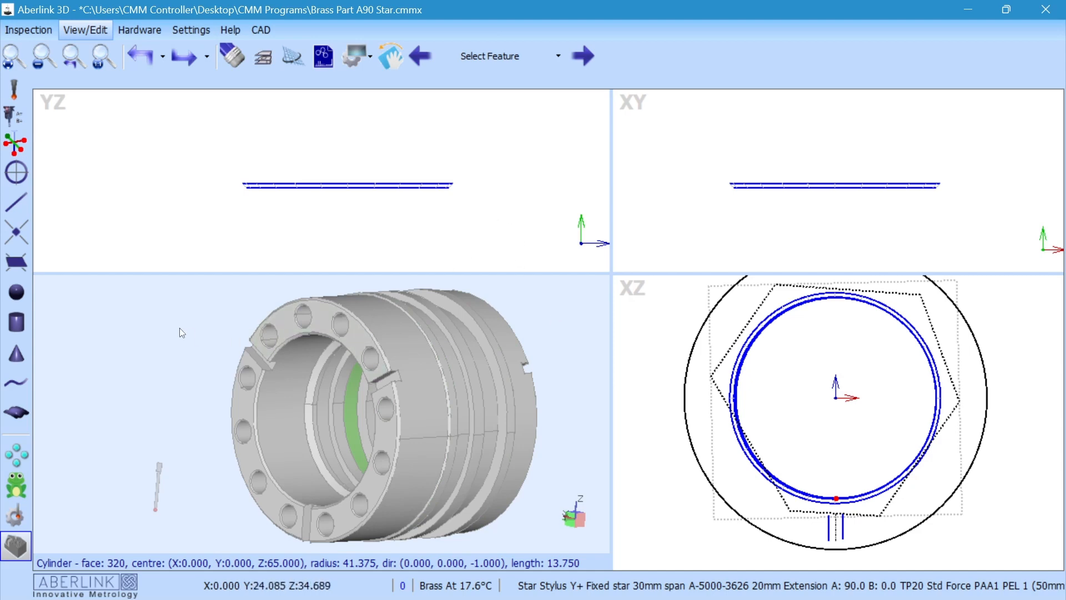
Step: Start a new cylinder measurement with the CAD tools and lock its plunge and rise directions
click(261, 30)
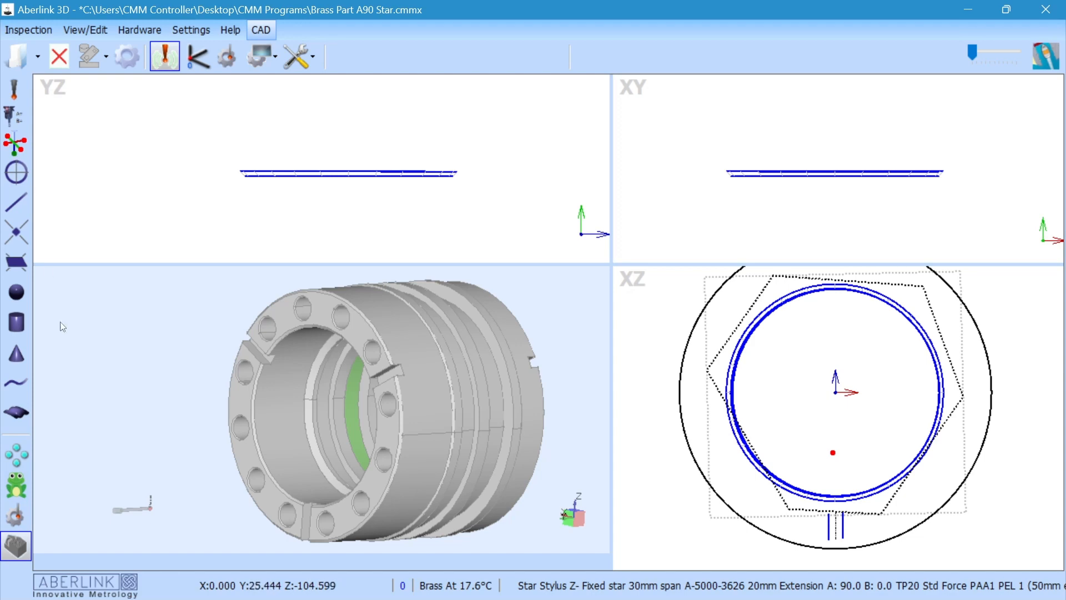
click(22, 327)
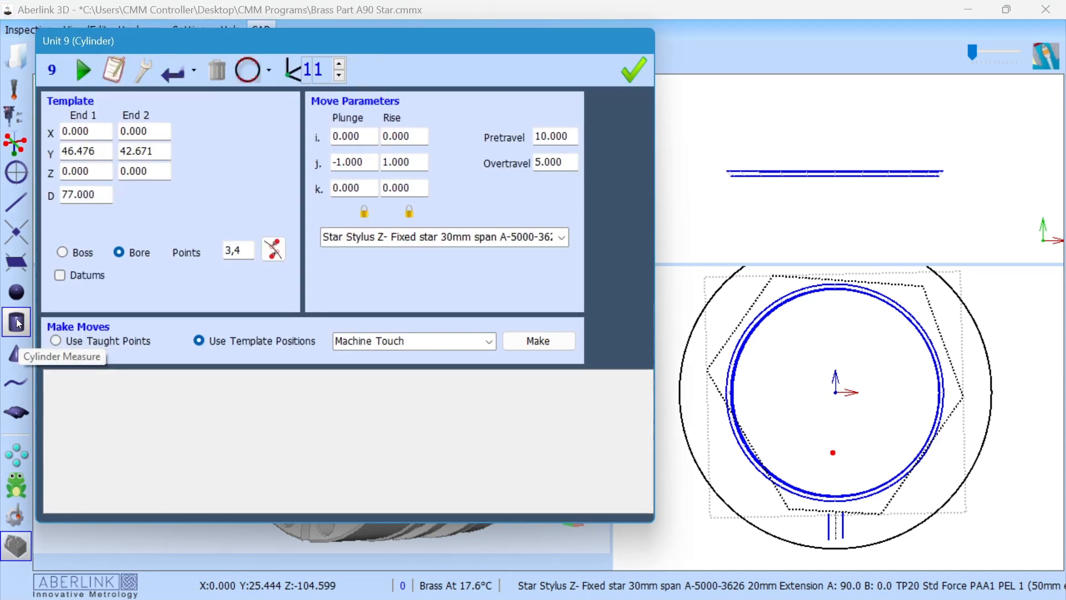
click(248, 70)
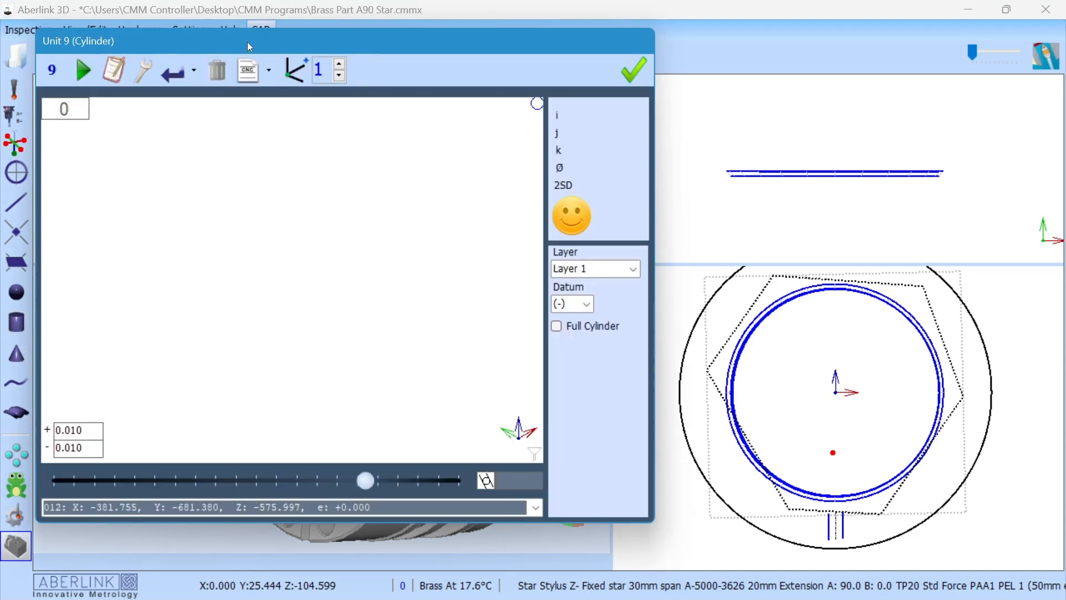
drag(250, 47, 337, 52)
click(353, 95)
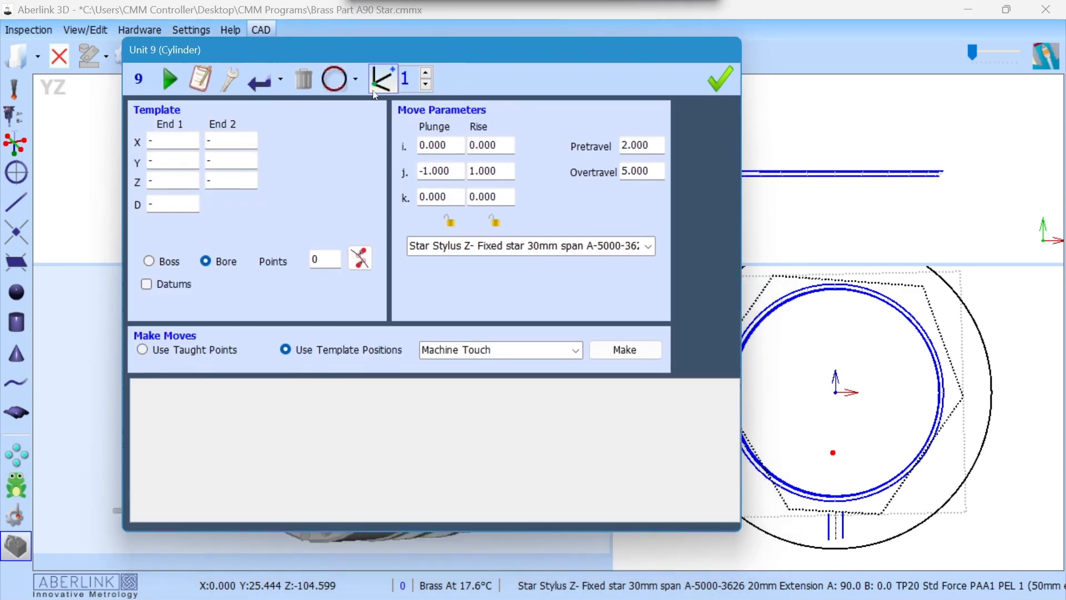
click(450, 222)
click(495, 222)
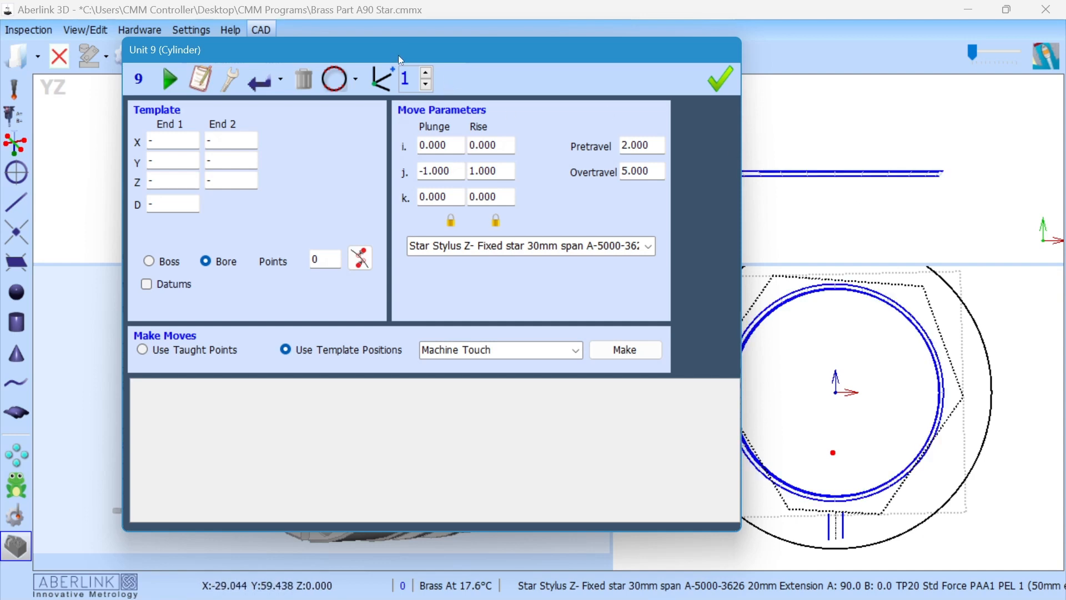
Step: Make the X+ tip of the 30 mm span fixed star stylus active, keeping the part's bore in view
drag(401, 60, 766, 69)
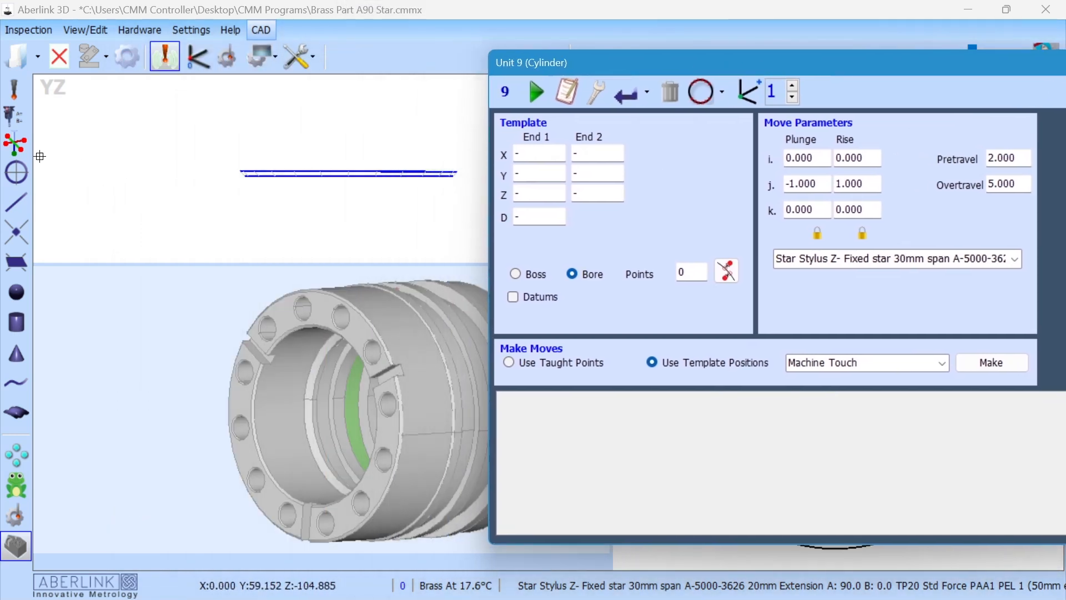
click(290, 453)
scroll(350, 420, up, 5)
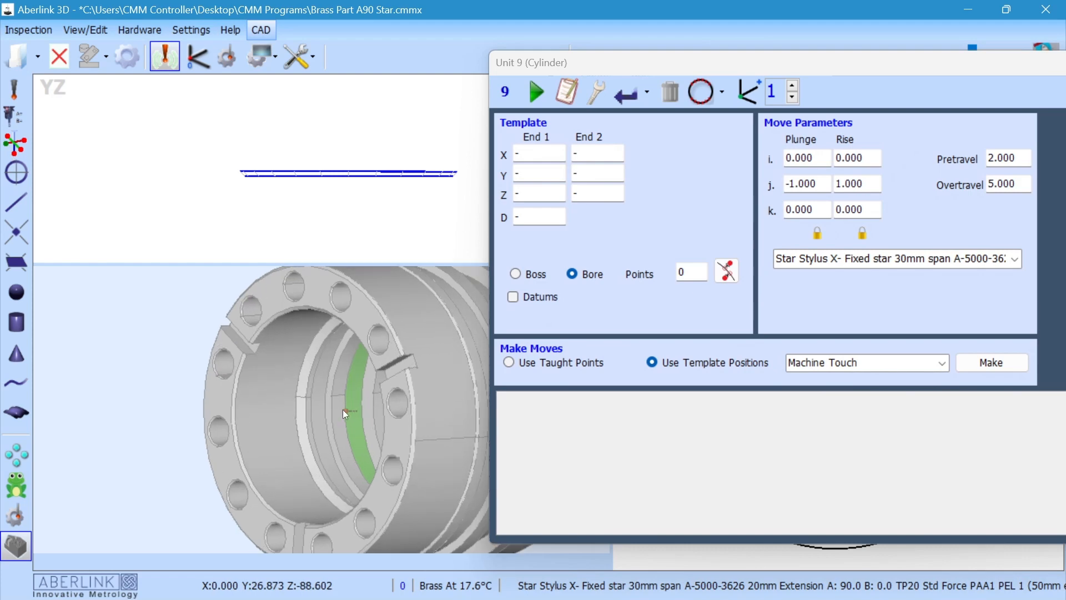
click(23, 142)
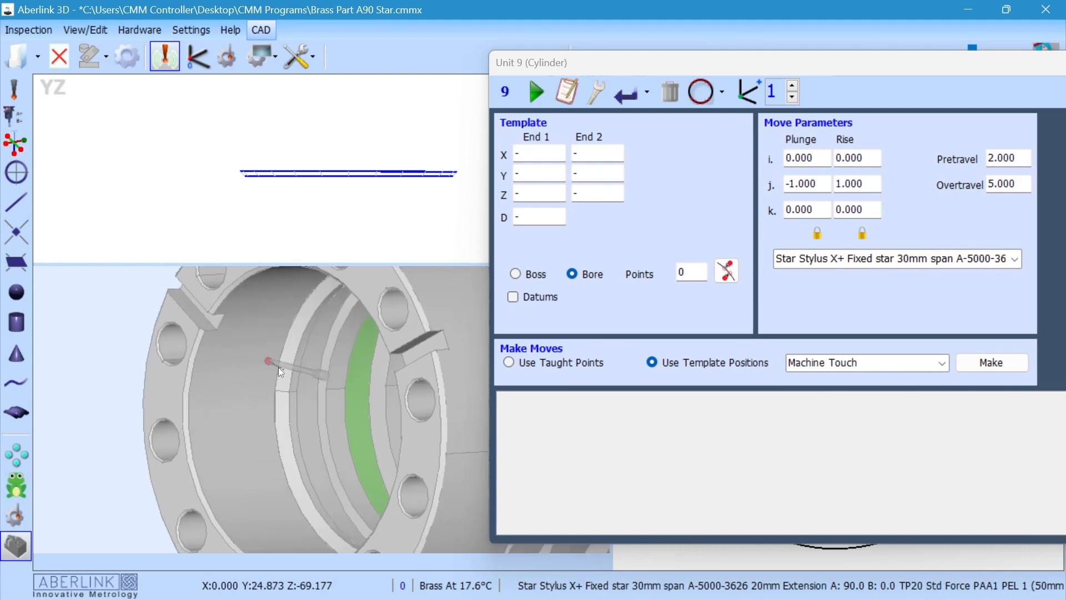
click(22, 151)
click(7, 135)
click(24, 141)
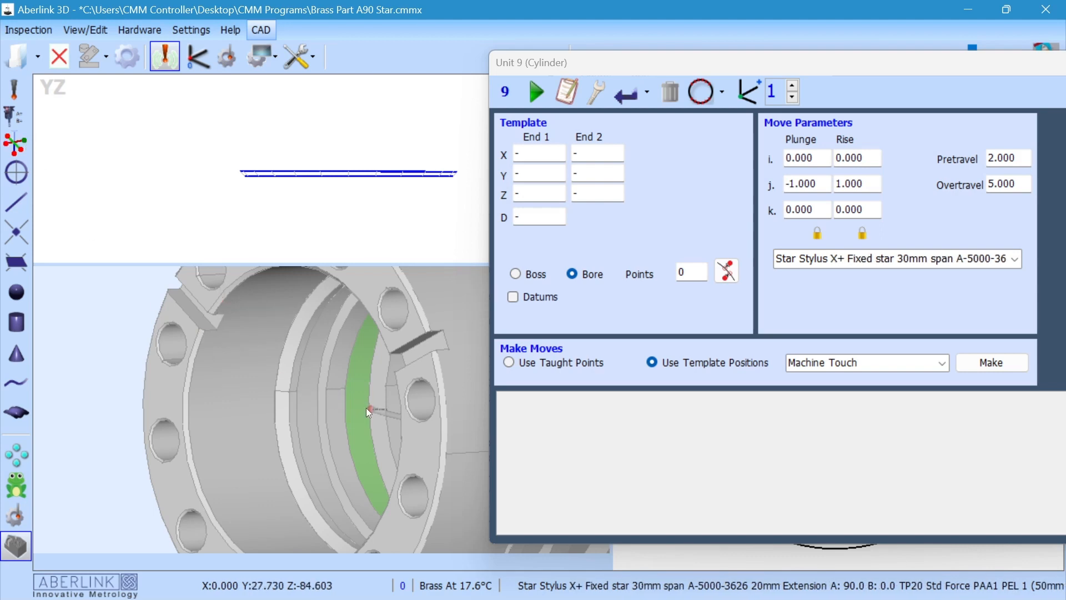
Step: Define the cylinder from two picks on the highlighted inner bore and use all available star tips for it
middle_drag(361, 398, 353, 395)
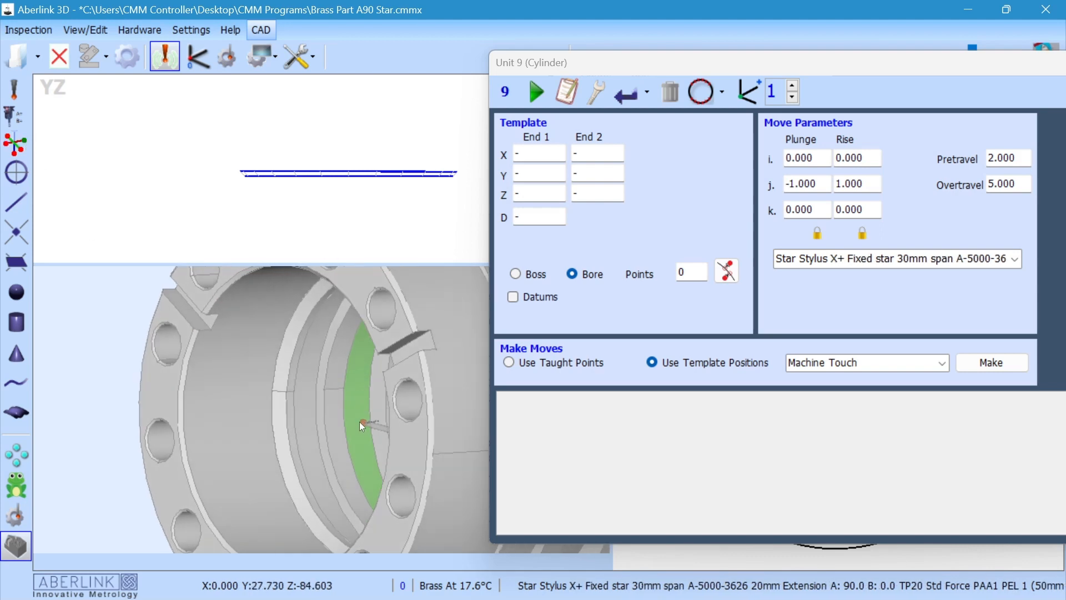
click(348, 397)
click(363, 396)
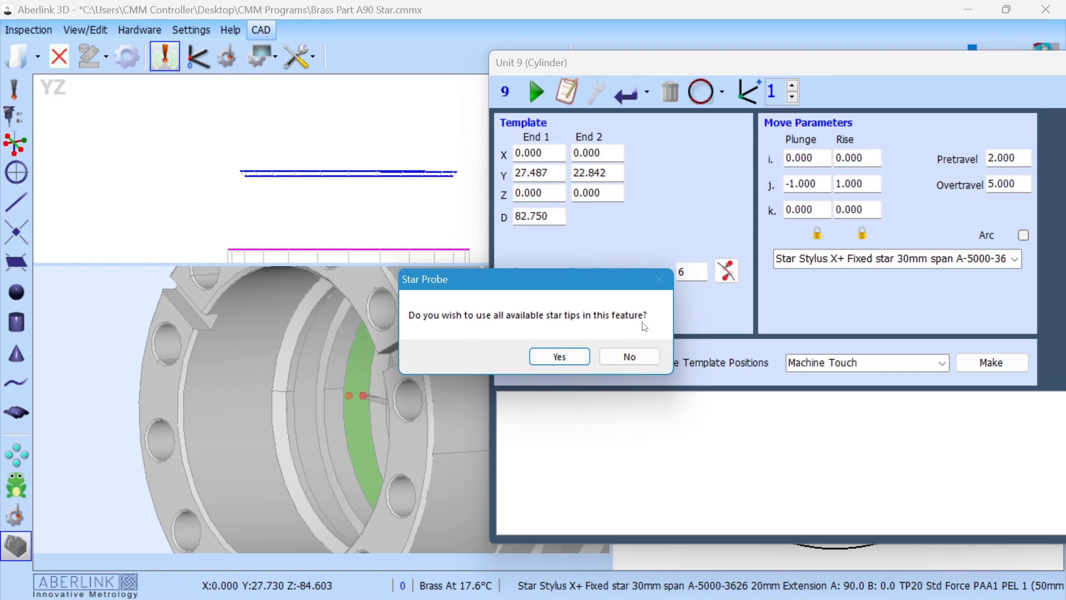
click(569, 356)
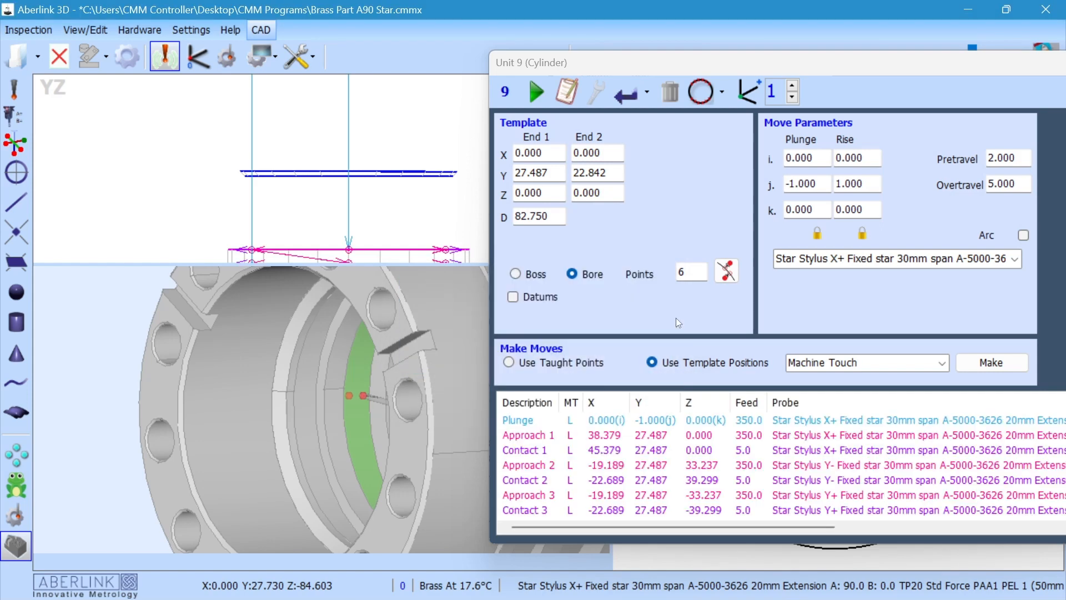
Step: Set the cylinder's points to 3,4 and regenerate the machine touch moves from the template positions using the star tips
drag(868, 71, 443, 55)
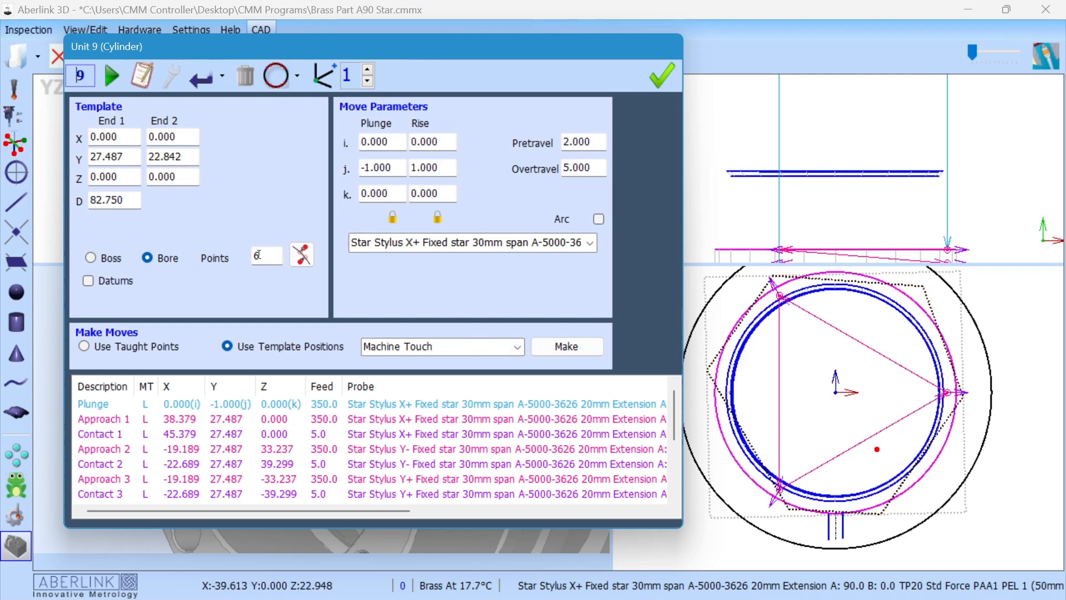
drag(260, 255, 250, 259)
click(586, 347)
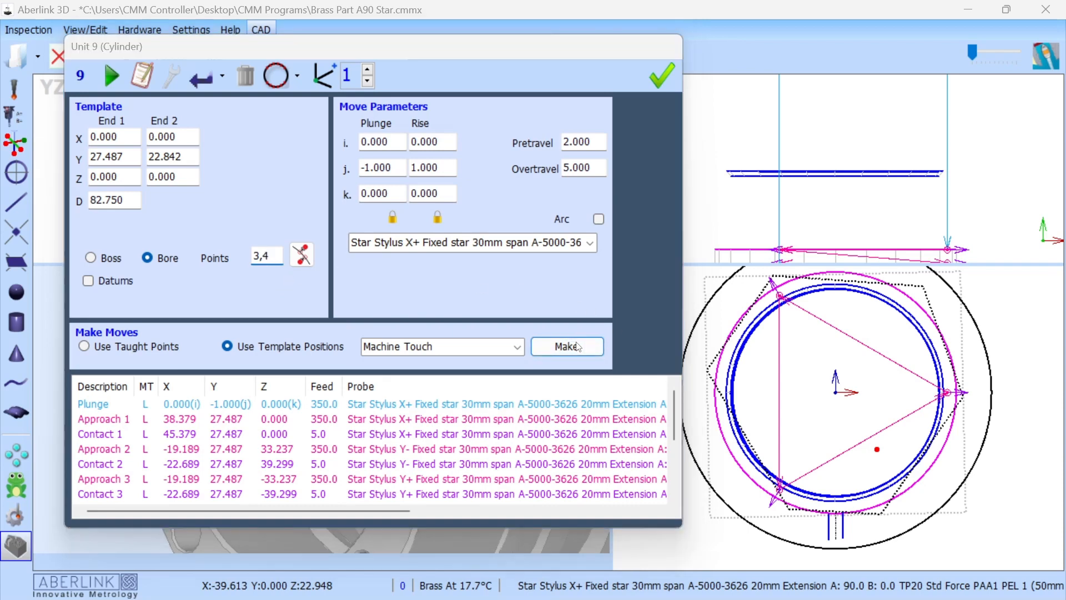
click(572, 355)
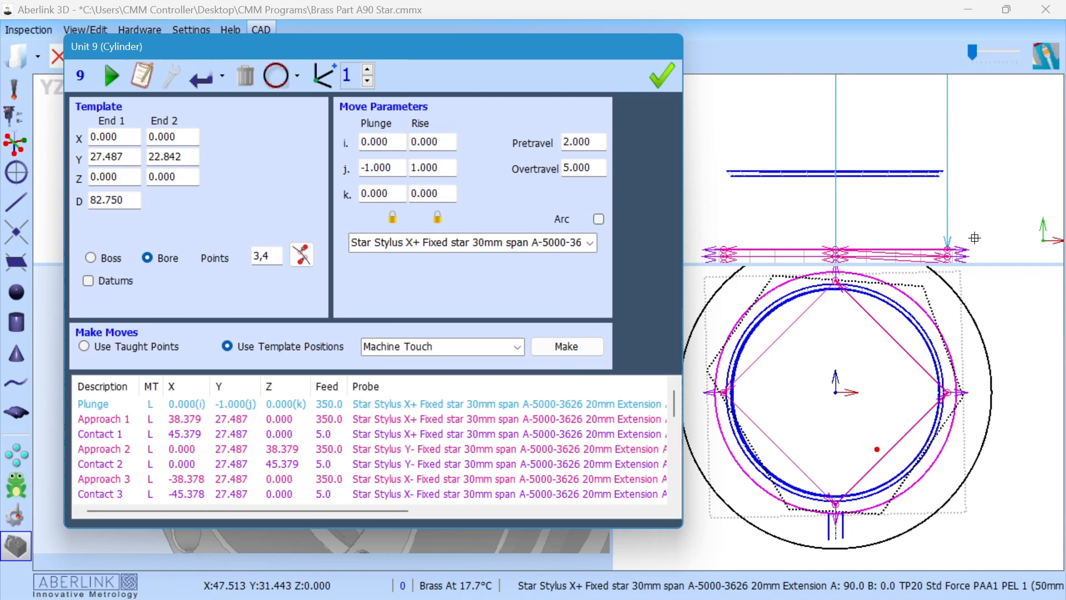
scroll(830, 215, down, 3)
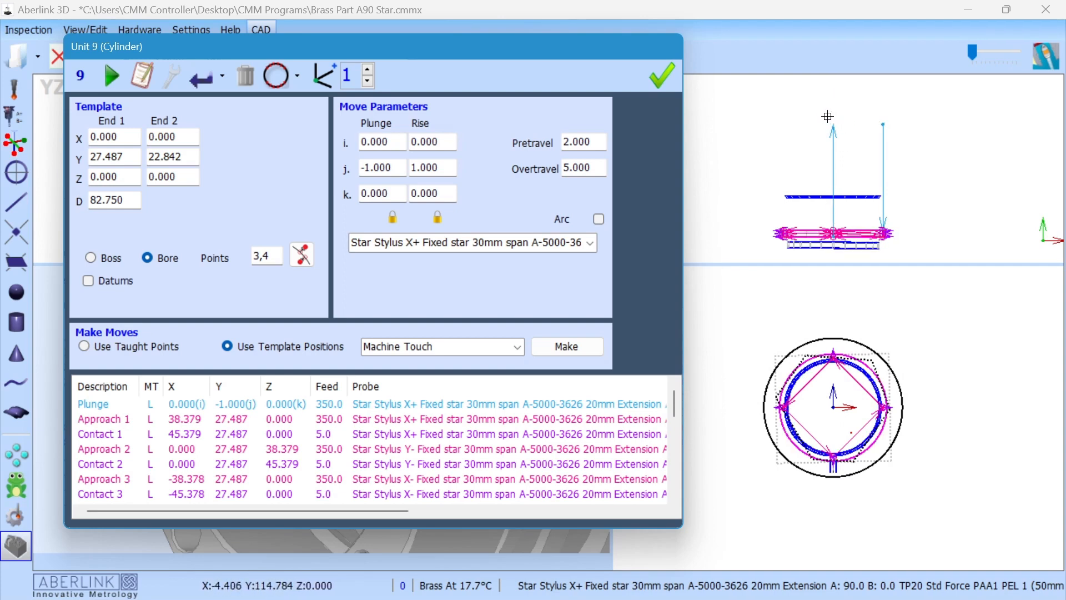
Step: Try to run the cylinder measurement on the machine and dismiss the DME error
click(276, 75)
drag(308, 56, 267, 58)
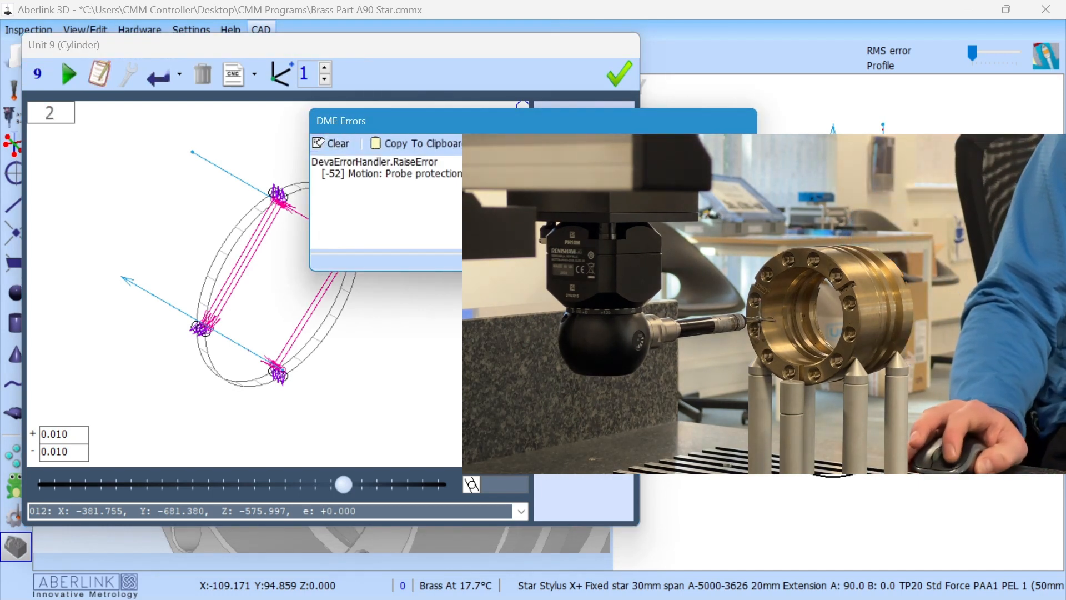
click(732, 261)
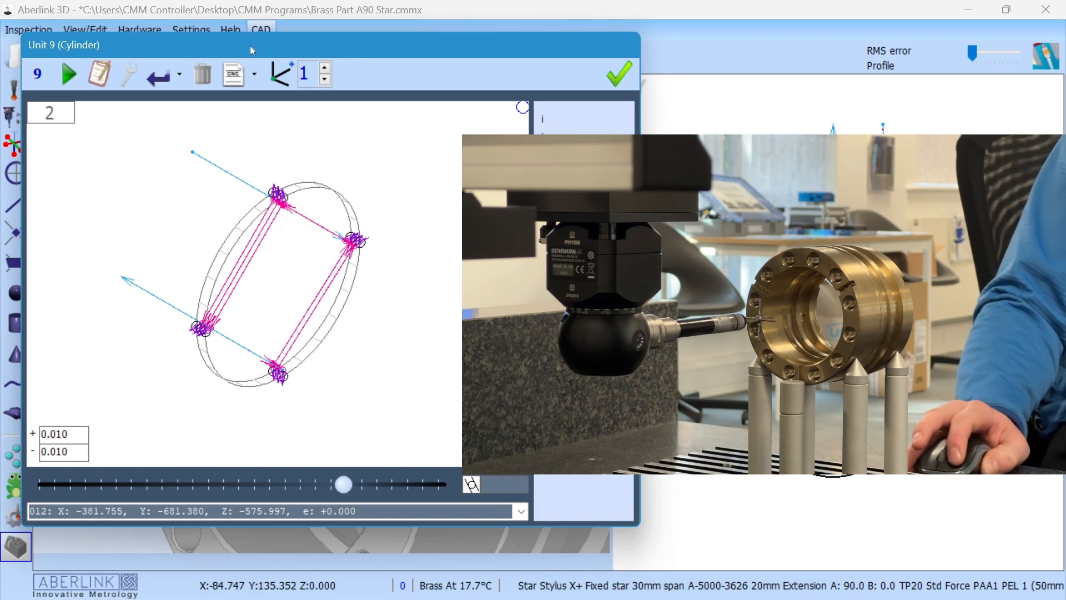
Step: Examine the bore's approach and contact moves up close in the XZ view, relative to the smaller inner circles
mouse_move(294, 596)
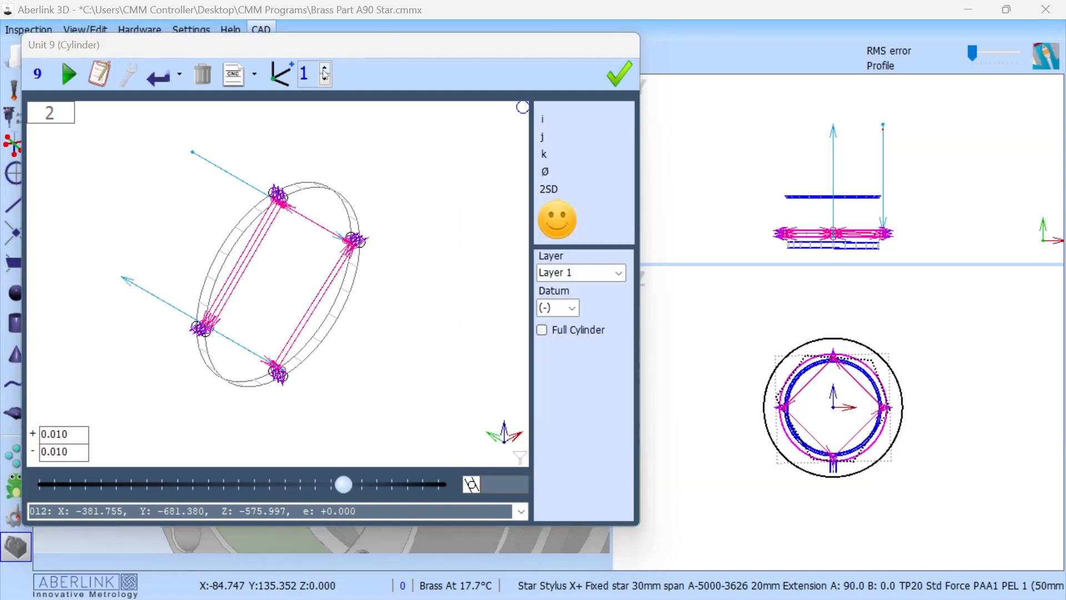
drag(314, 46, 347, 37)
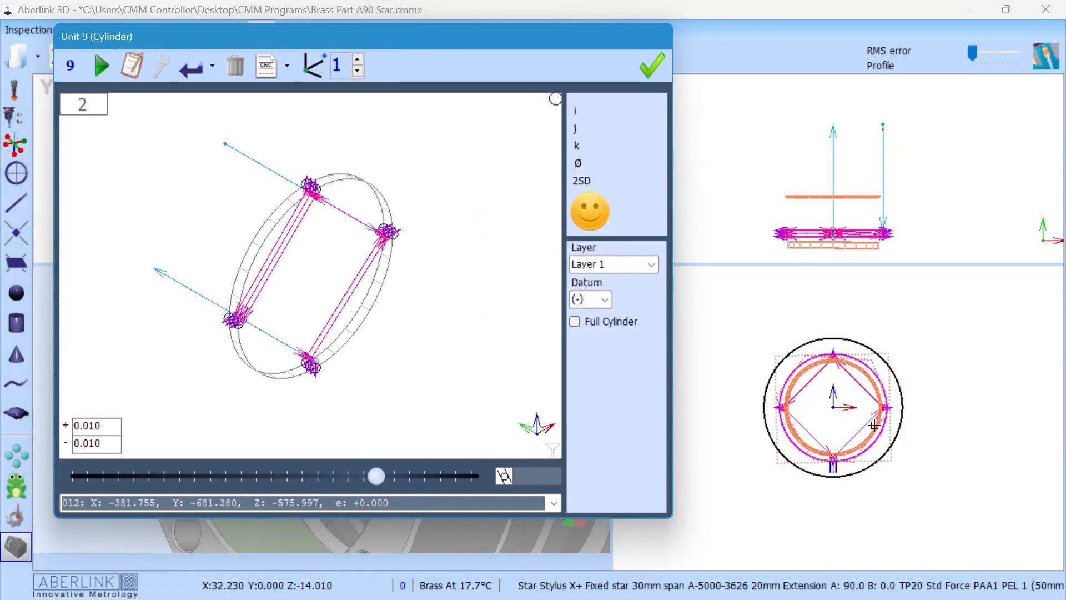
scroll(773, 398, up, 5)
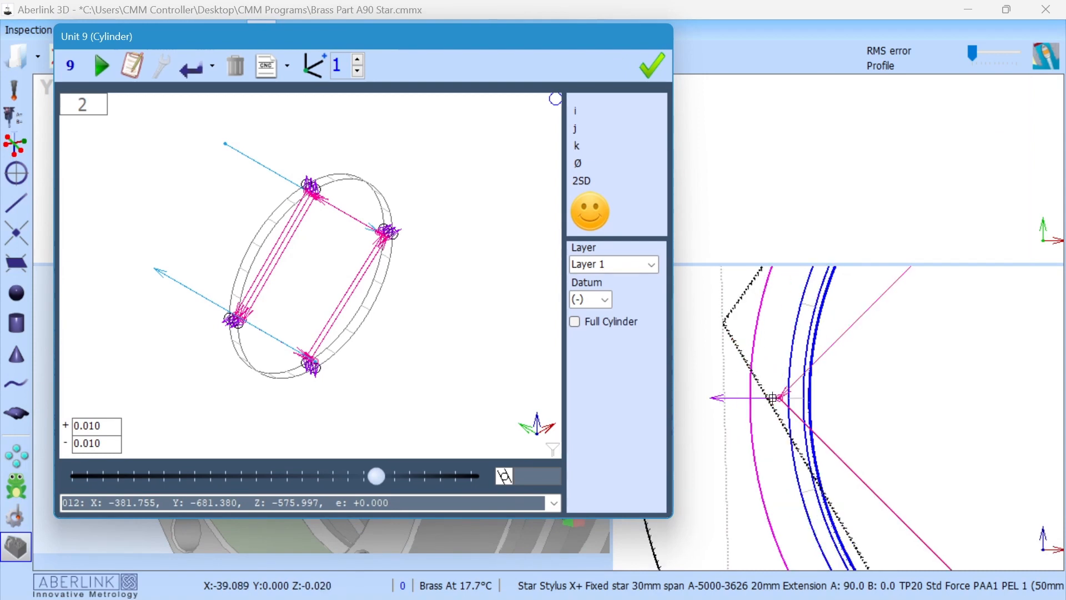
scroll(773, 398, up, 3)
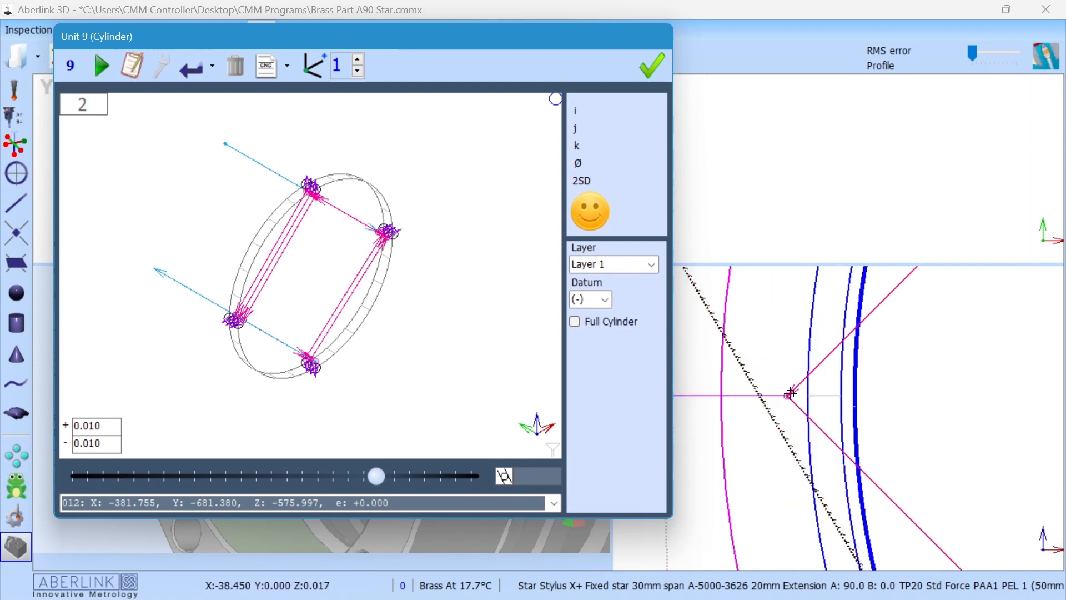
scroll(789, 395, down, 3)
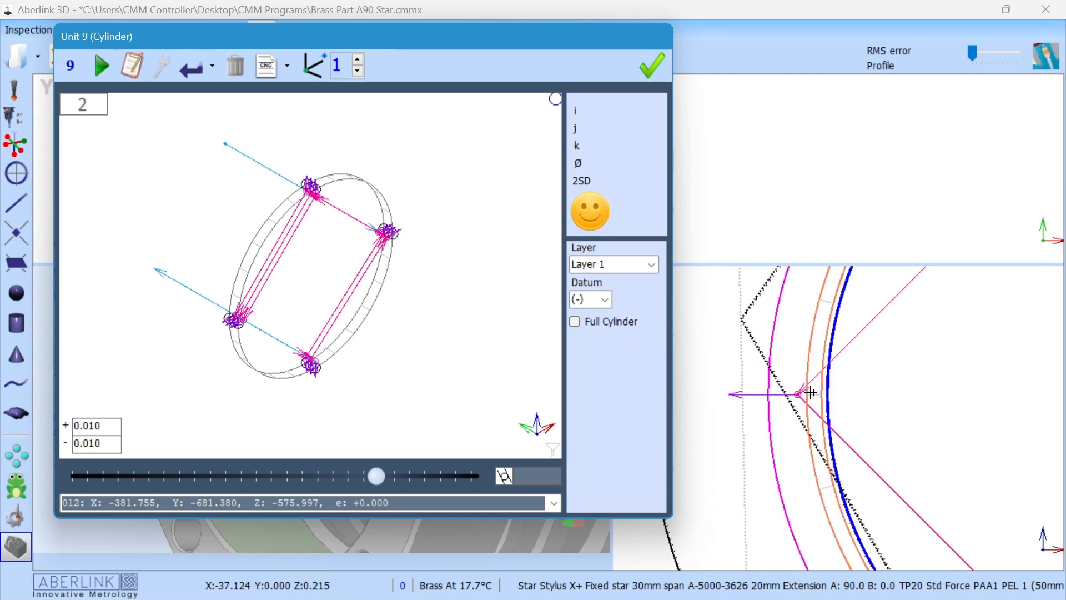
scroll(789, 395, up, 2)
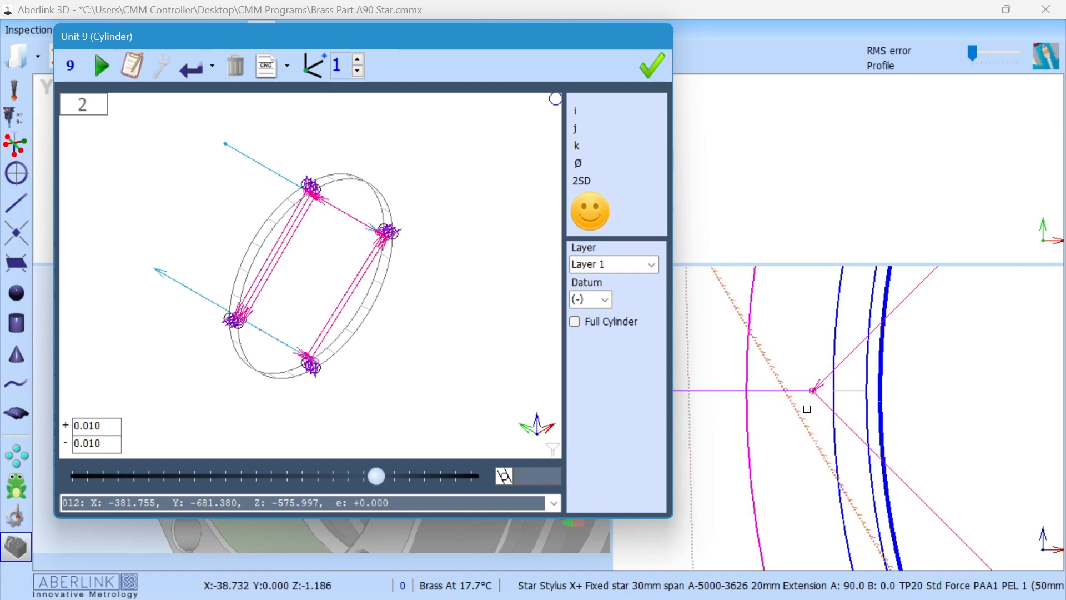
Step: Open the cylinder's move parameters, set the pretravel to 5.000 and regenerate the machine touch moves using all available star tips
click(275, 72)
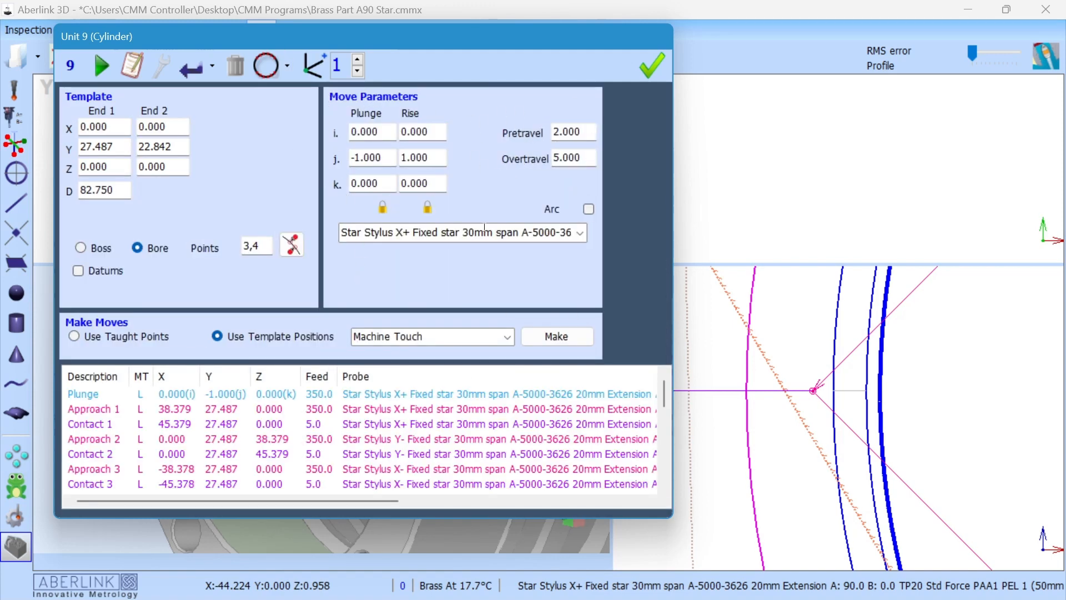
click(580, 133)
click(559, 338)
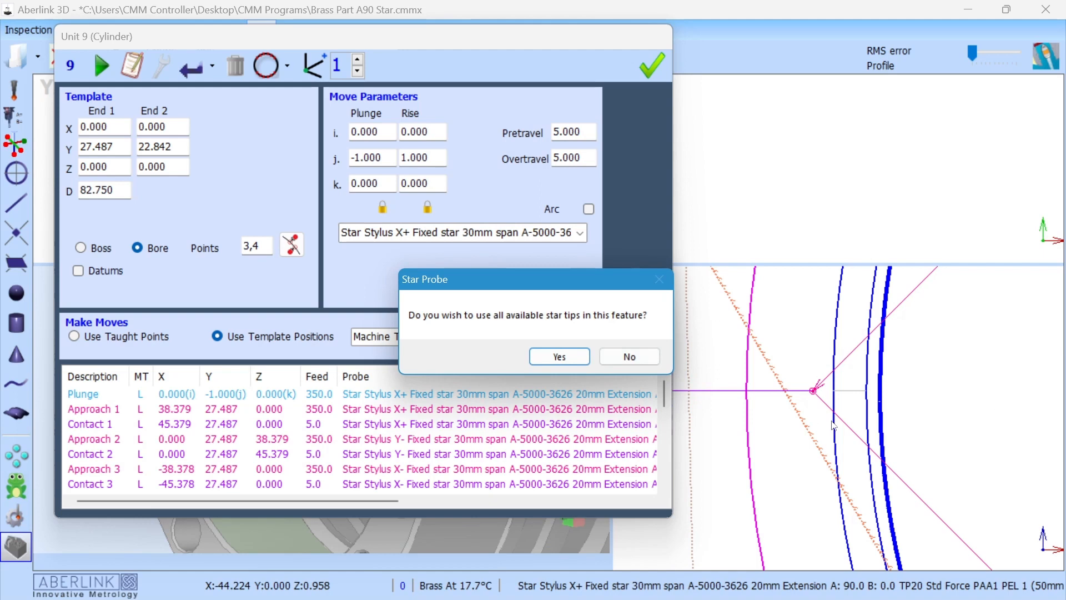
click(560, 358)
click(587, 339)
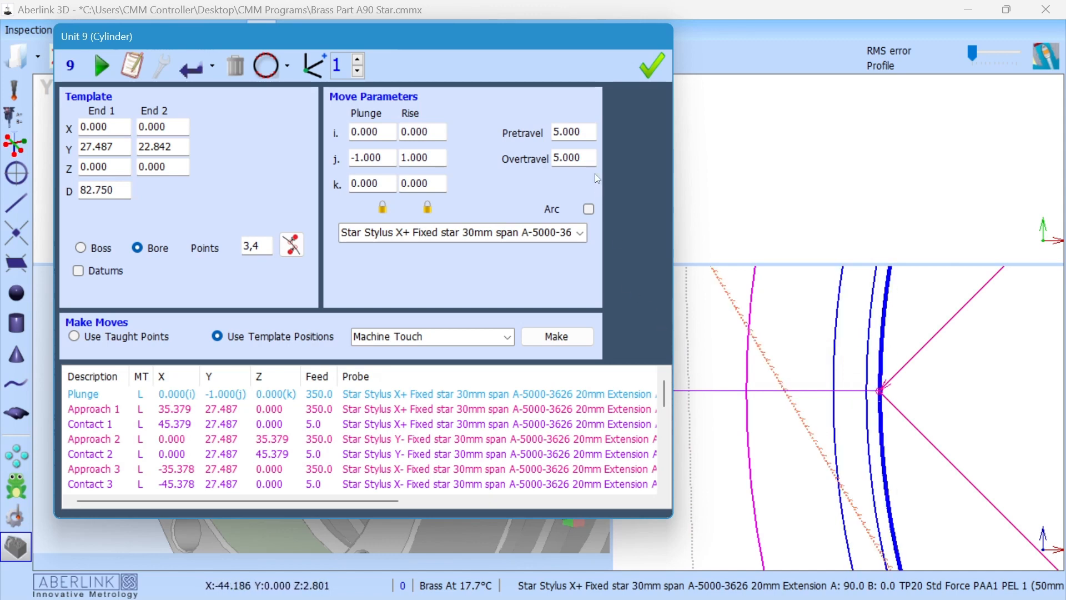
Step: Set the cylinder's pretravel to 10.000, regenerate the machine touch moves using all available star tips, and check the approach points against the smaller bore
click(583, 132)
text(10.0)
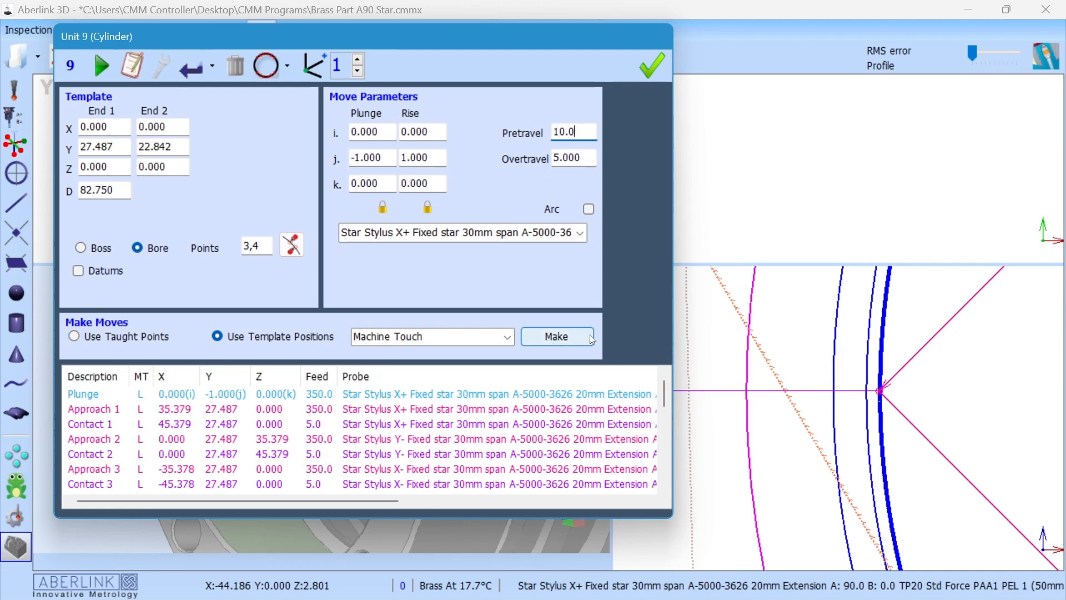
click(572, 340)
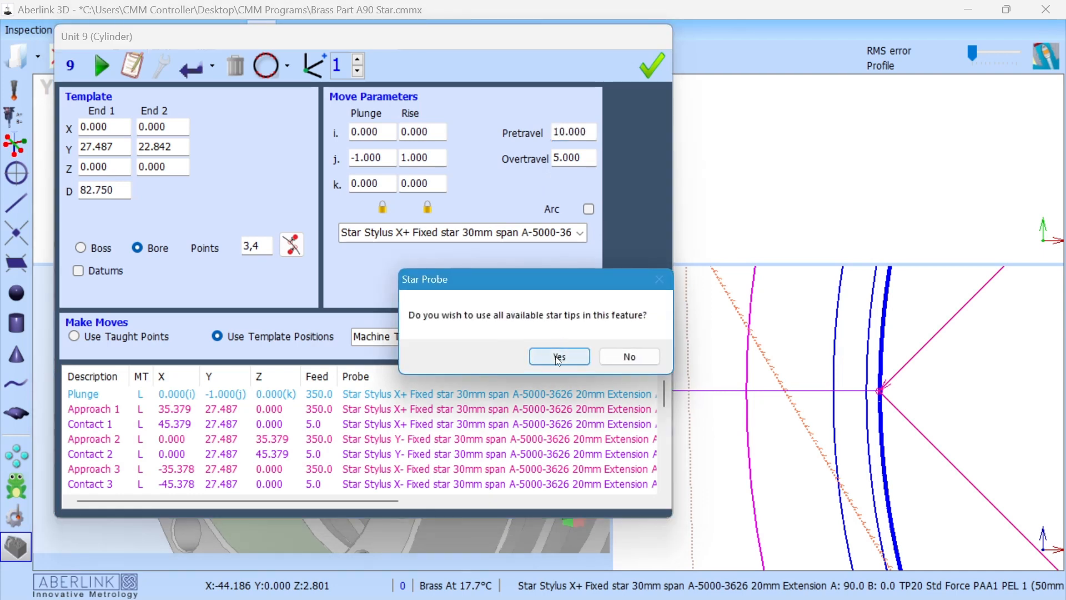
click(558, 355)
scroll(771, 395, down, 2)
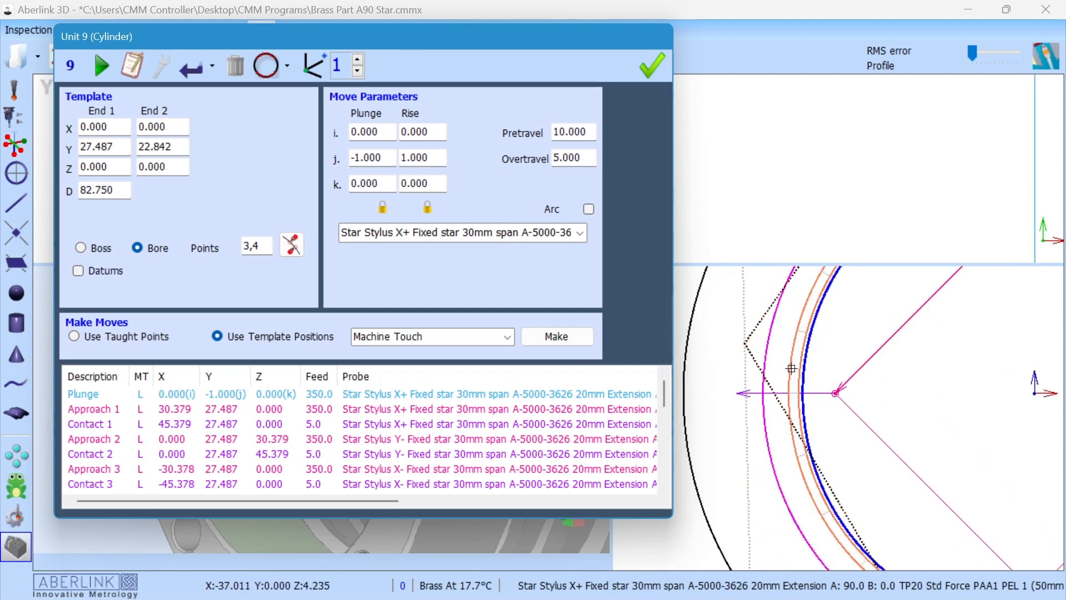
scroll(856, 127, down, 1)
scroll(856, 127, down, 2)
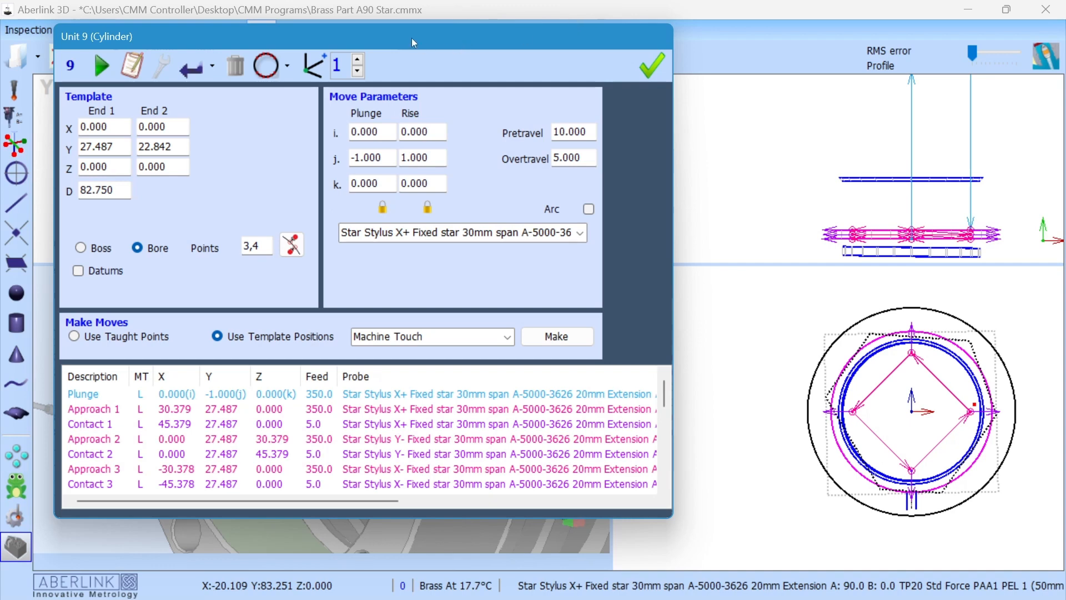
Step: Return to the cylinder's graphical display and start its inspection on the machine
click(267, 66)
drag(307, 45, 273, 39)
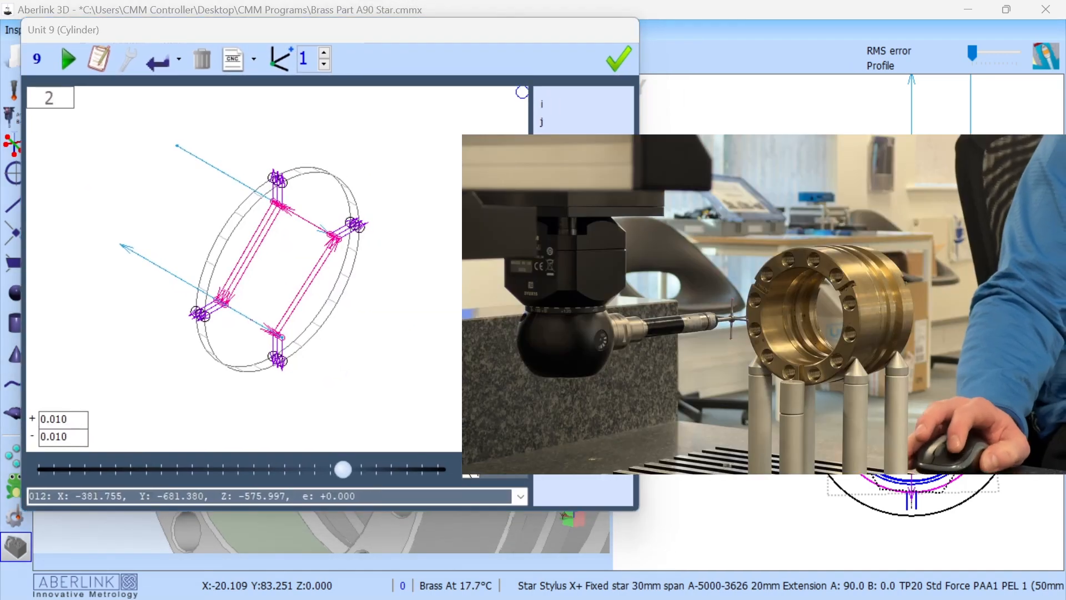
click(73, 57)
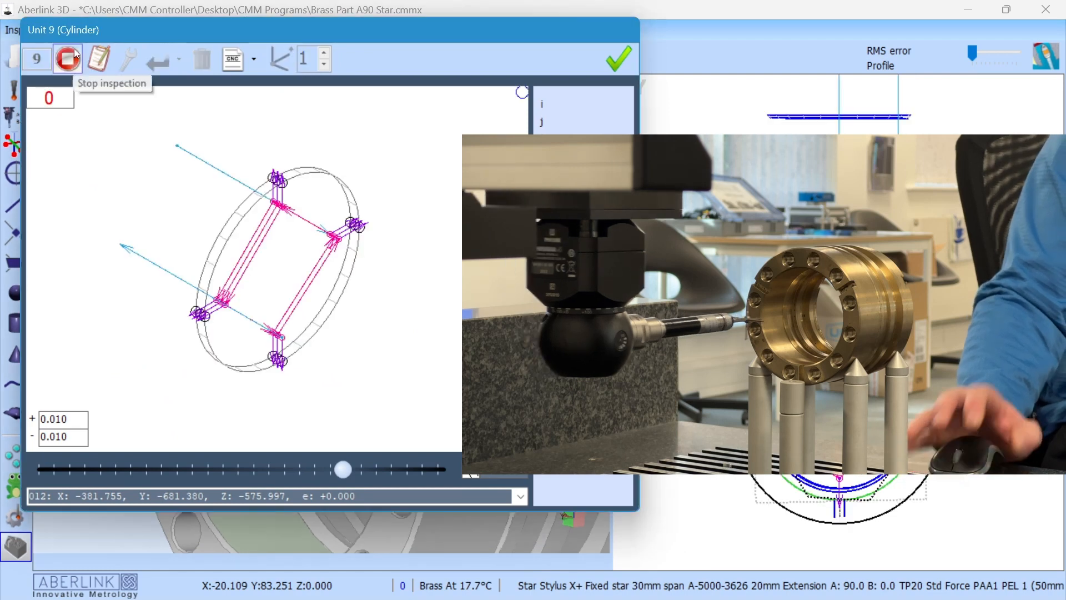